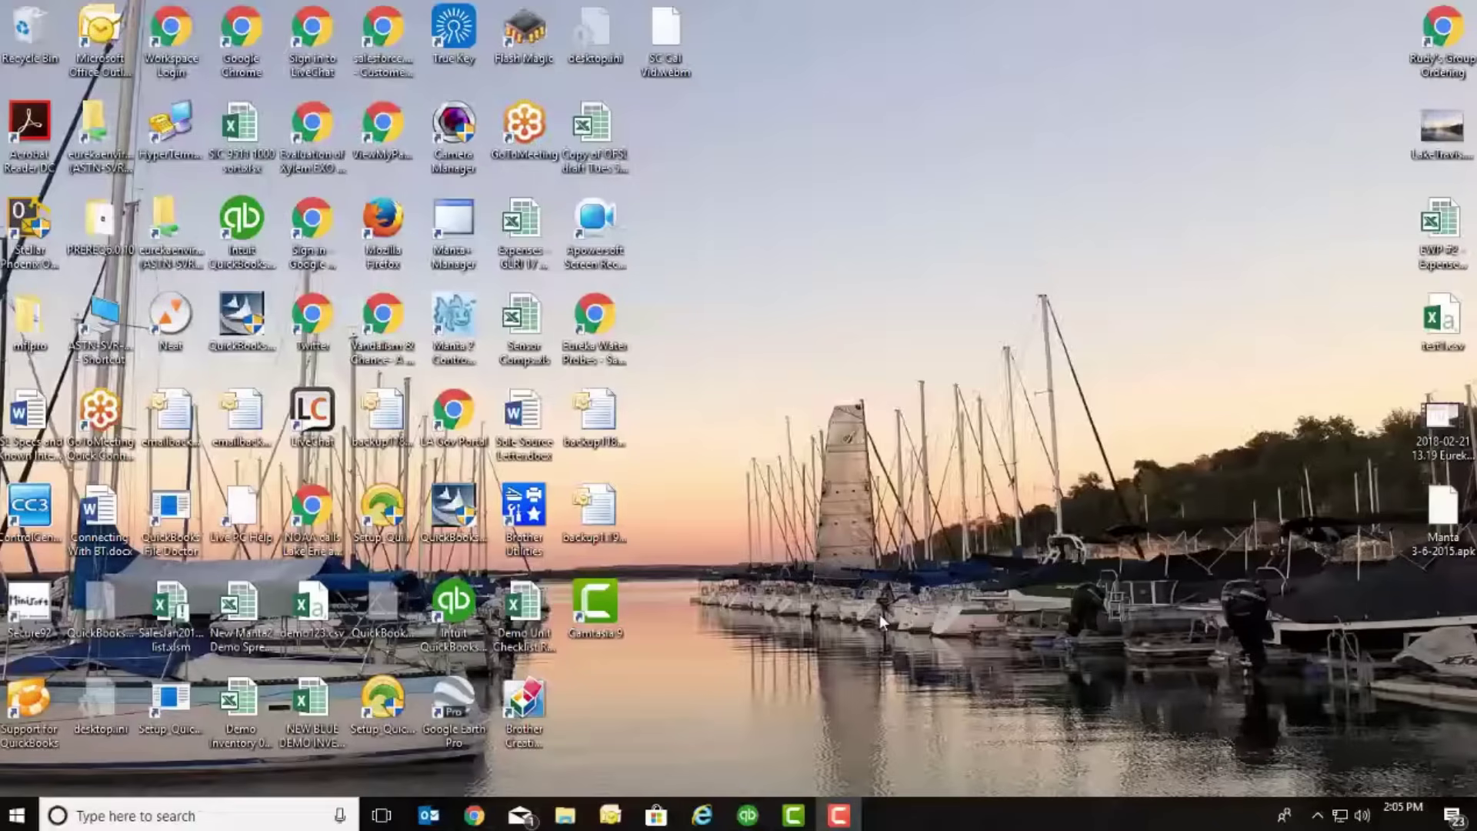
Step: Launch Manta 2 Control Software from its desktop shortcut
left_click(452, 310)
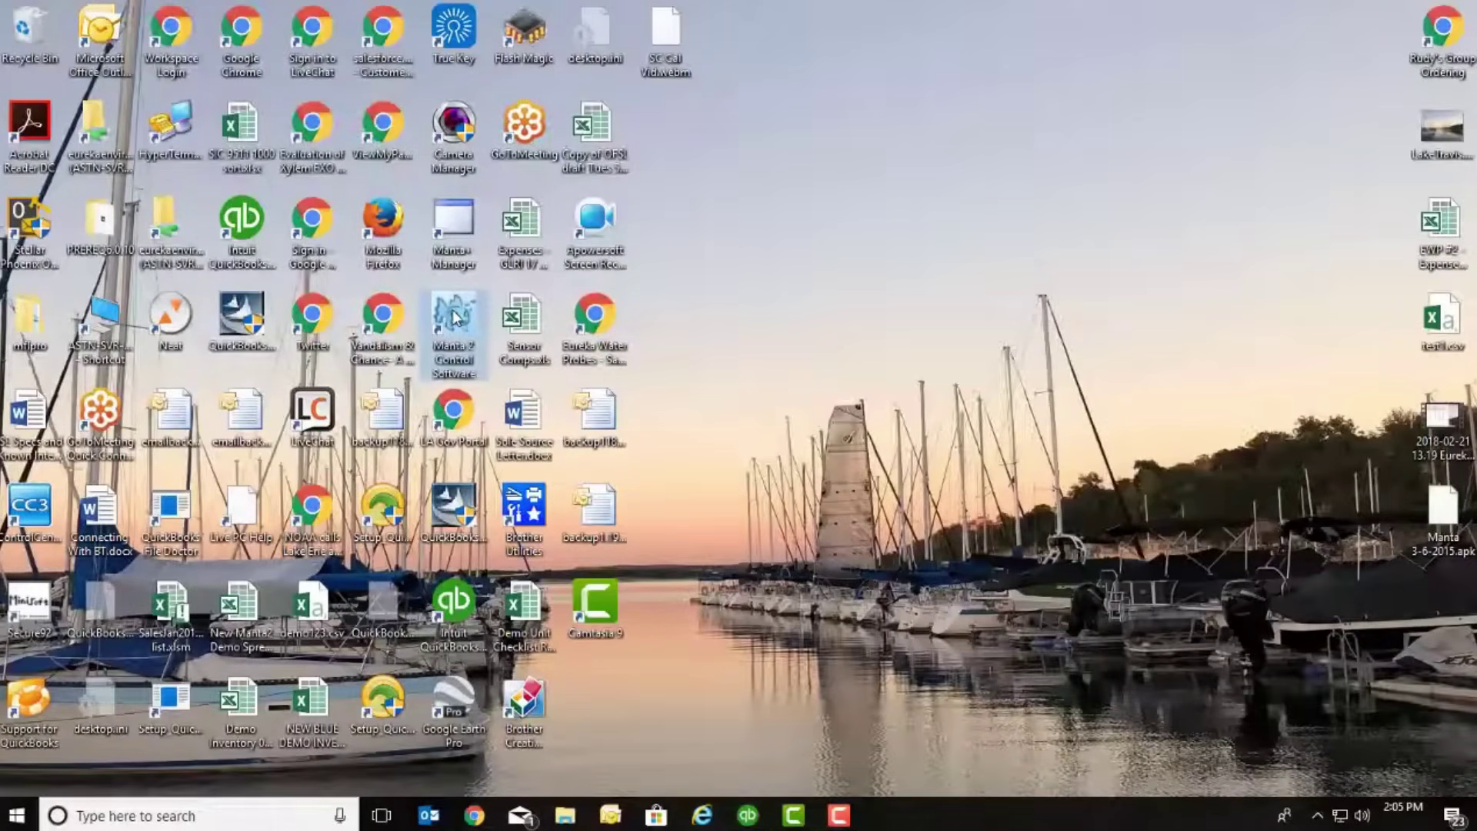
double_click(453, 309)
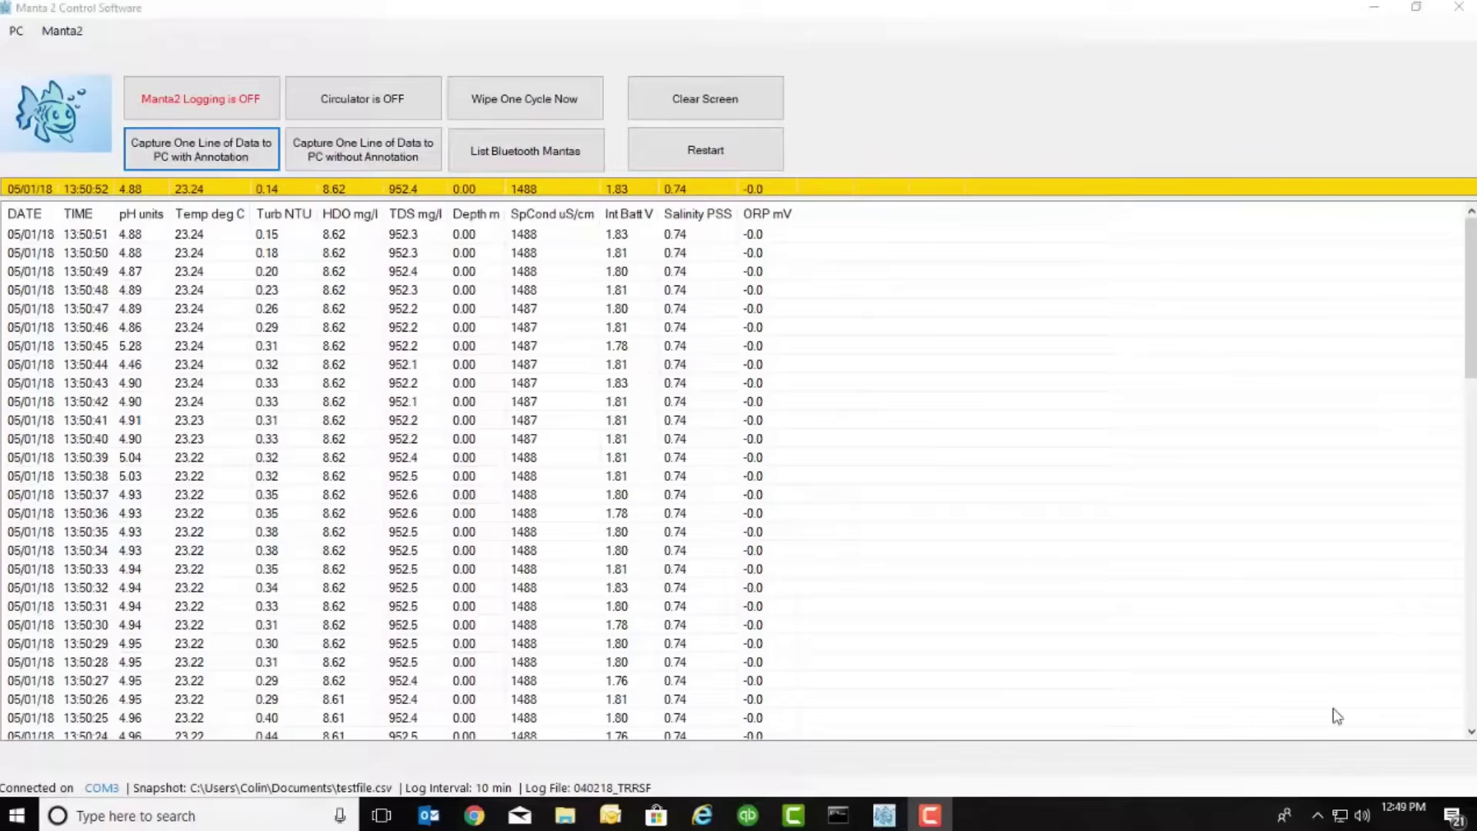
Step: Start the SpCond uS/cm calibration from the Manta2 menu's Calibrate submenu
left_click(74, 42)
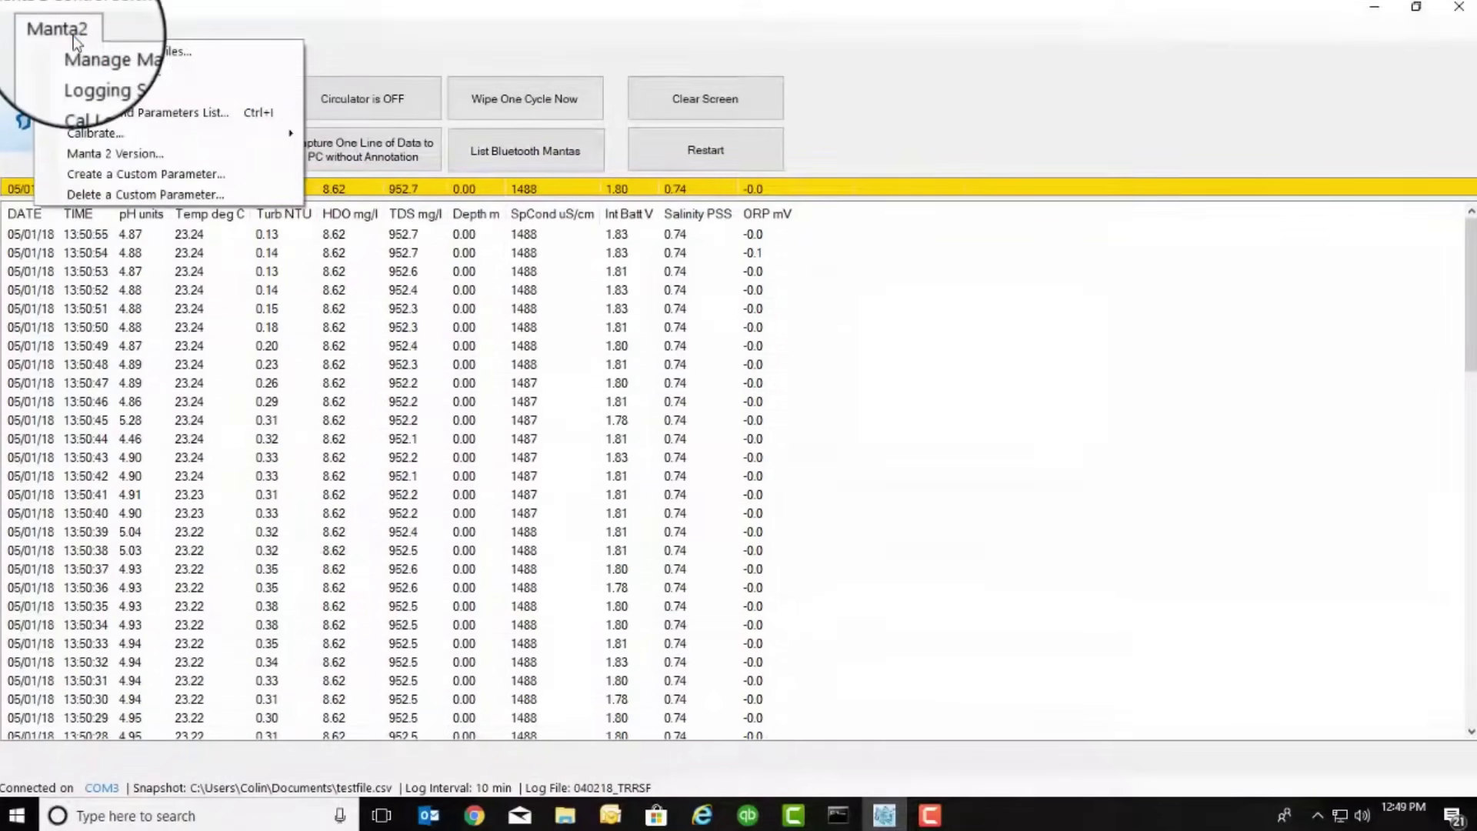
mouse_move(173, 133)
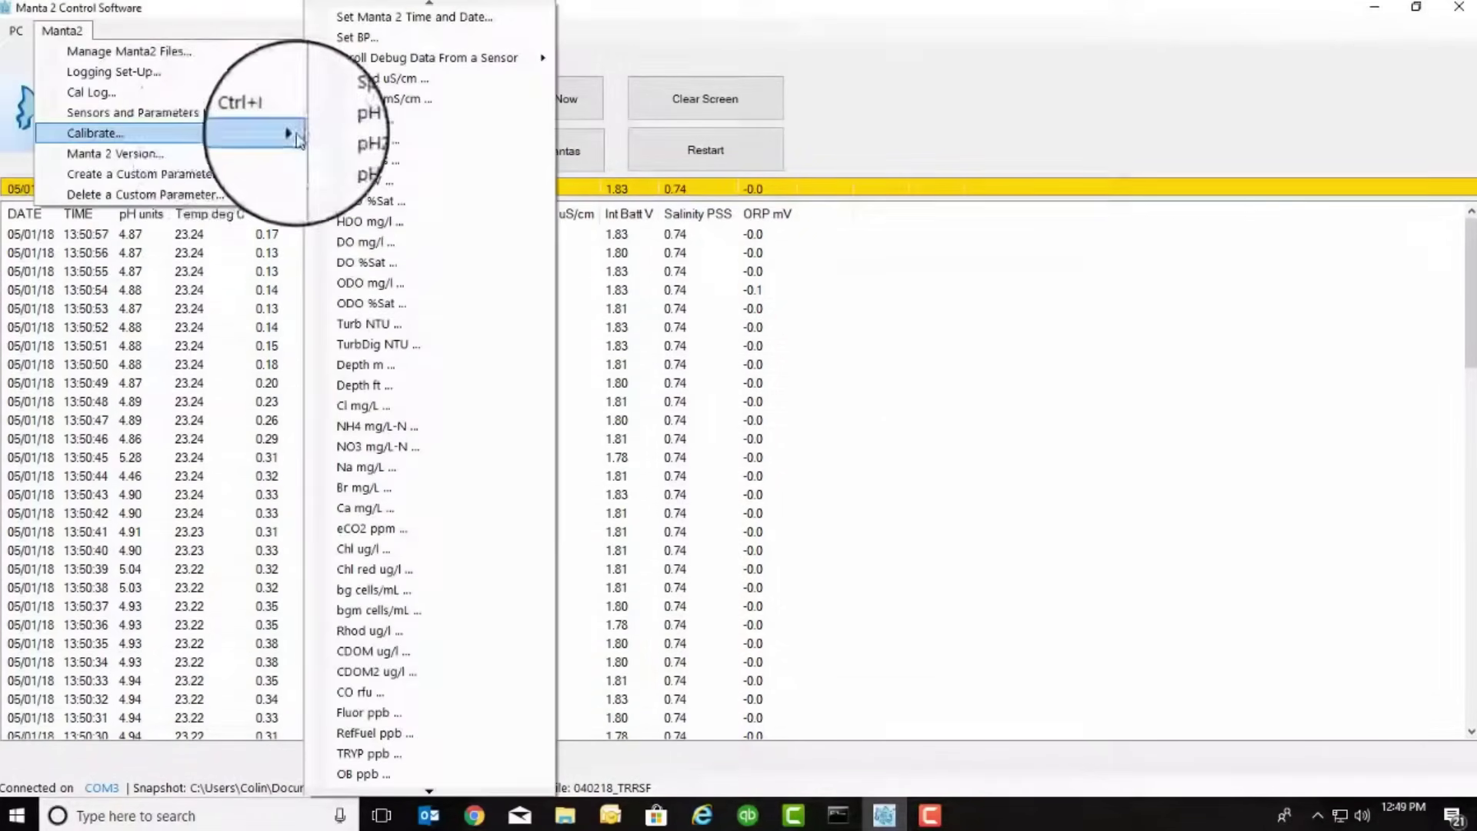
left_click(374, 78)
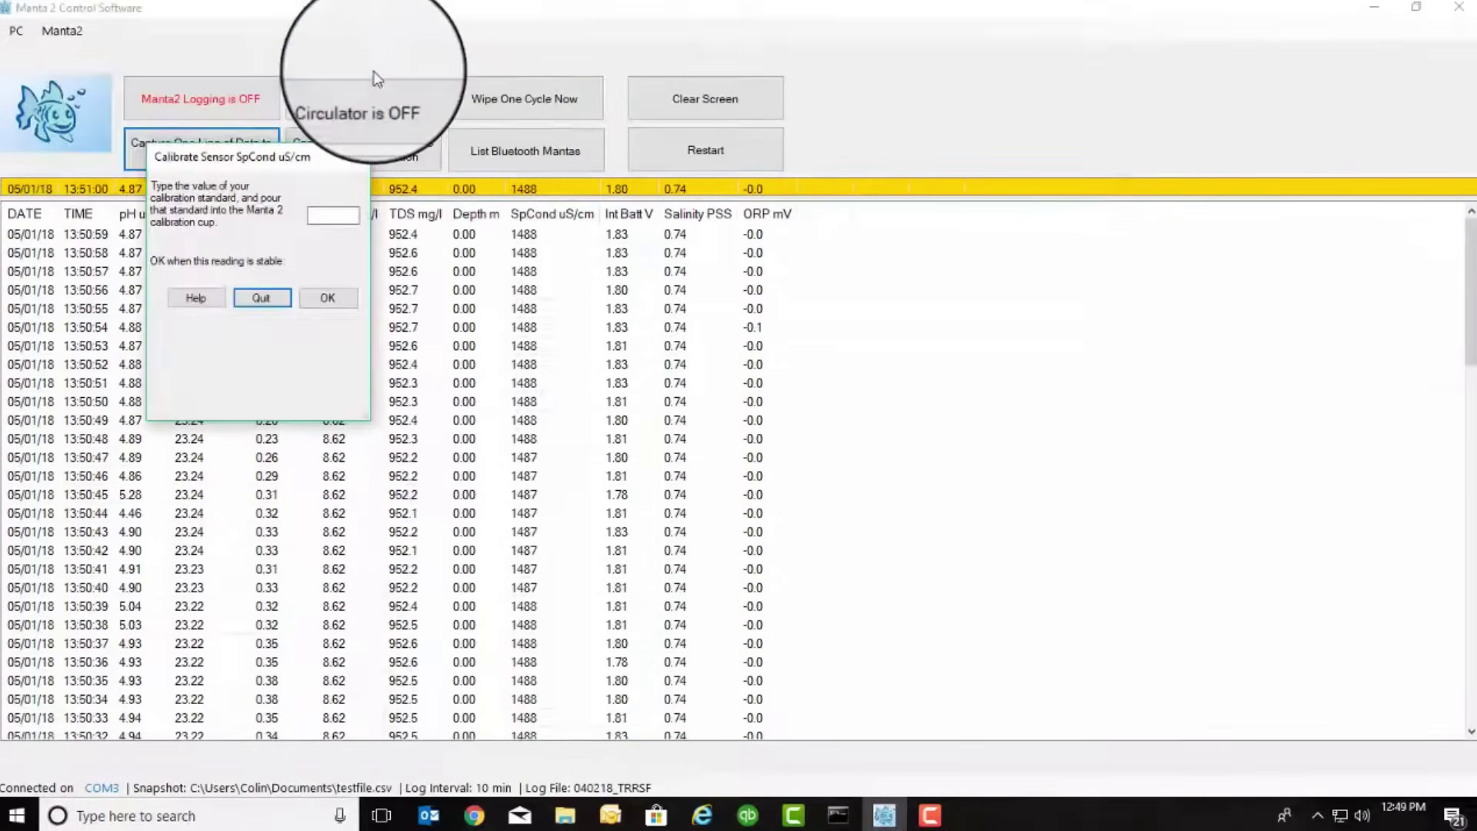
Step: Enter the 1413 uS/cm standard value and accept the stable reading
left_click(340, 215)
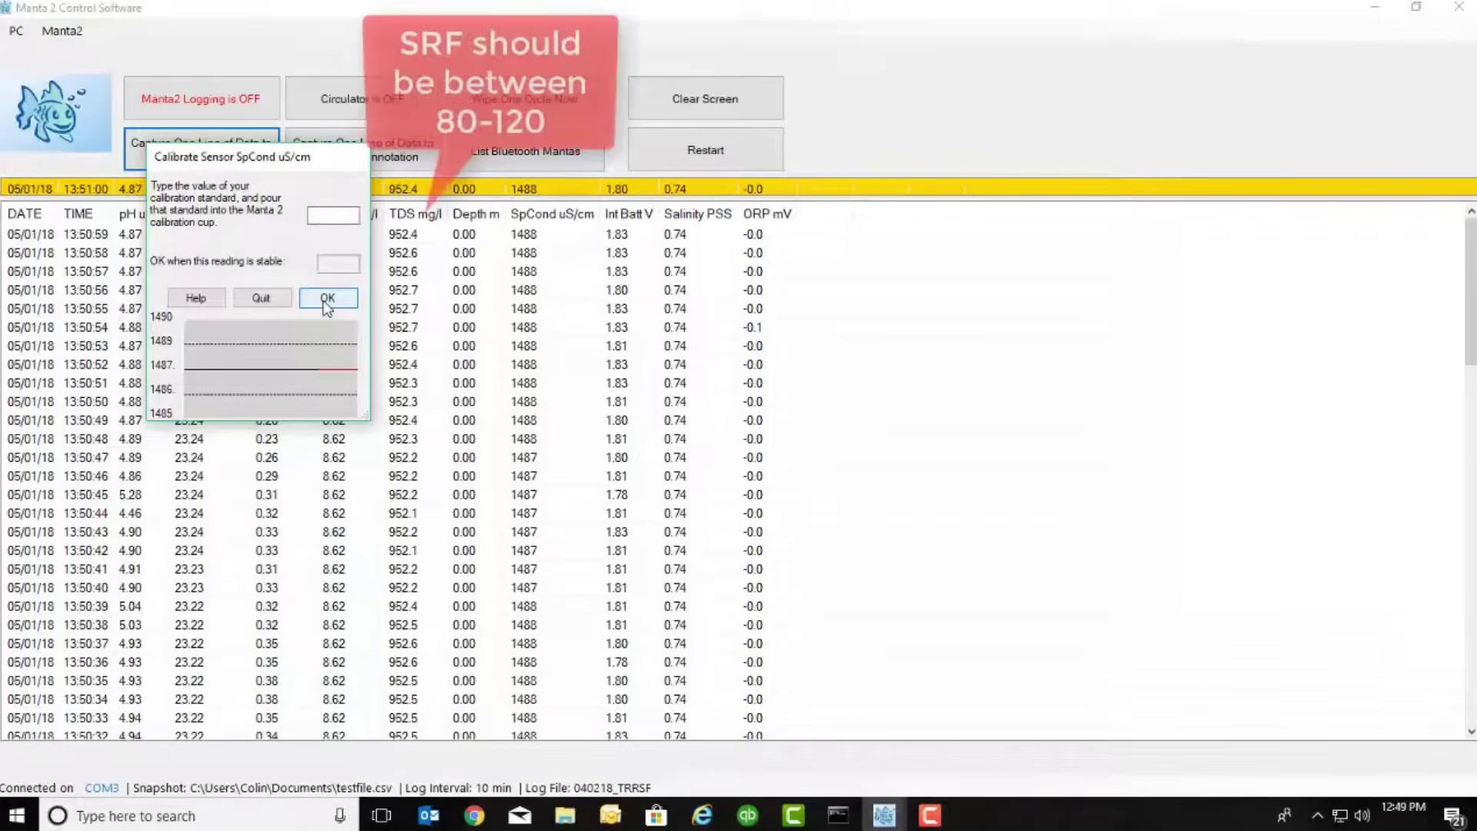
left_click(327, 299)
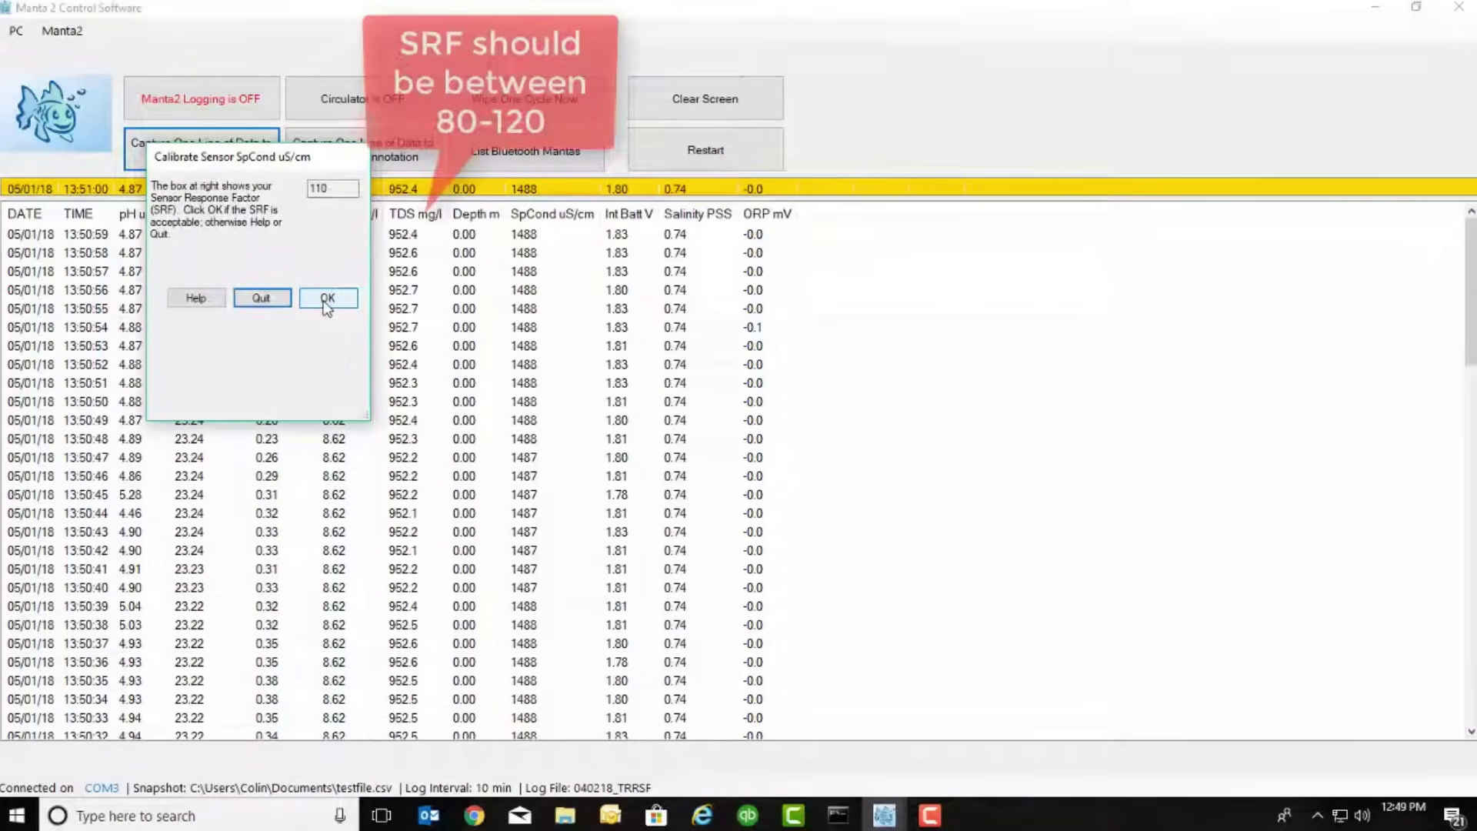